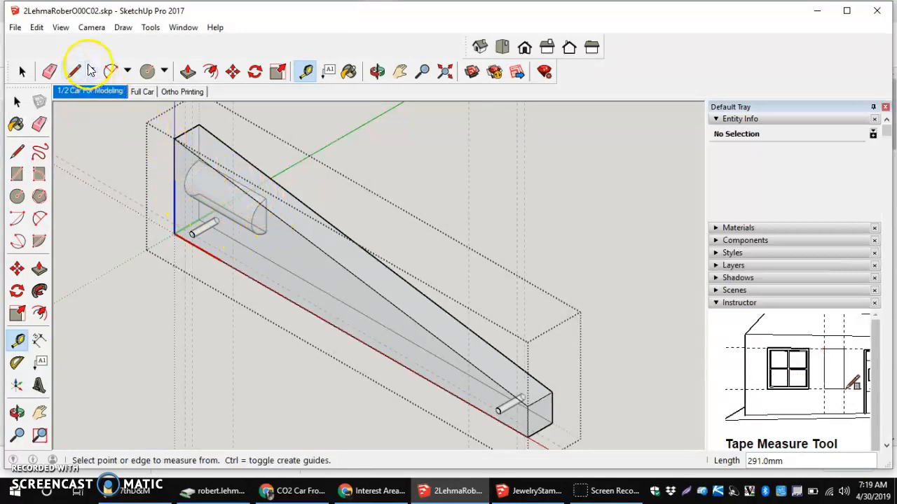
Switch the camera to the standard front view of the wedge-shaped car body
left_click(98, 32)
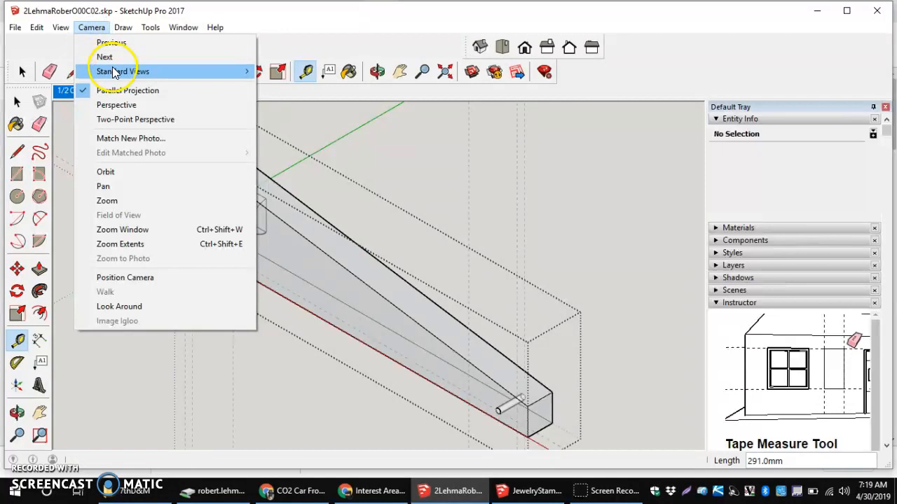
mouse_move(116, 71)
left_click(281, 99)
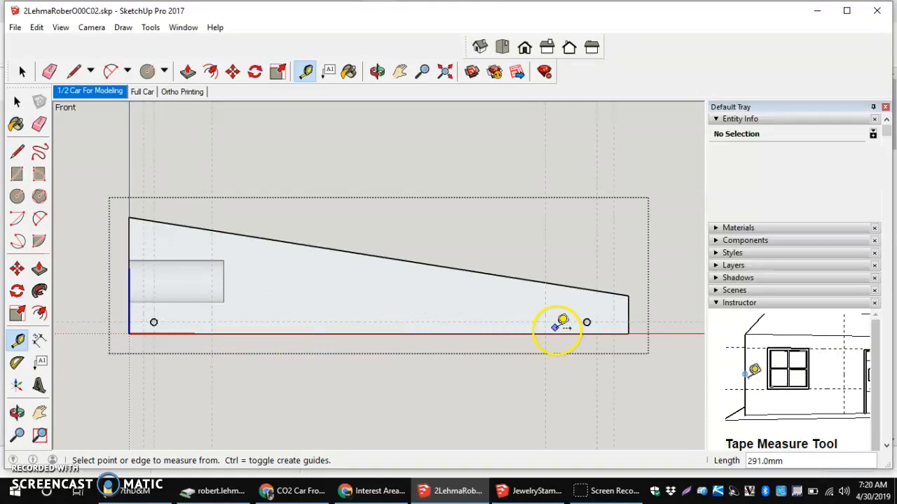
left_click(502, 47)
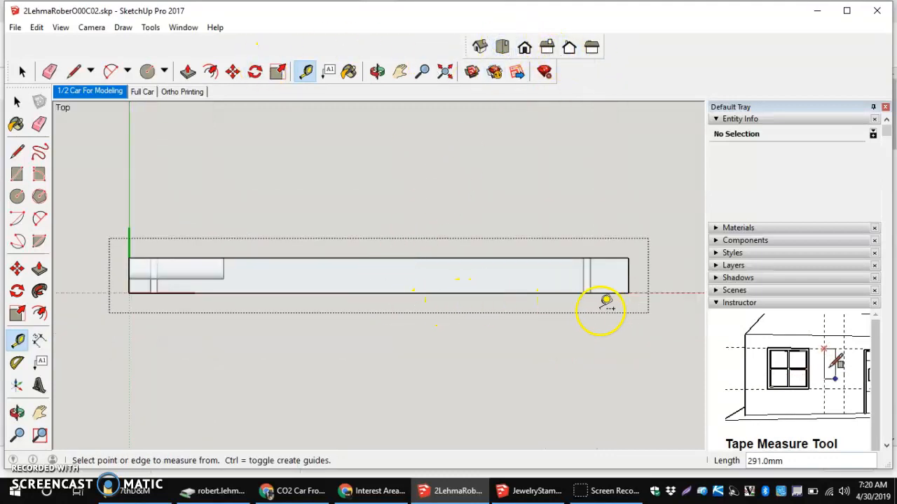
left_click(39, 218)
left_click(237, 293)
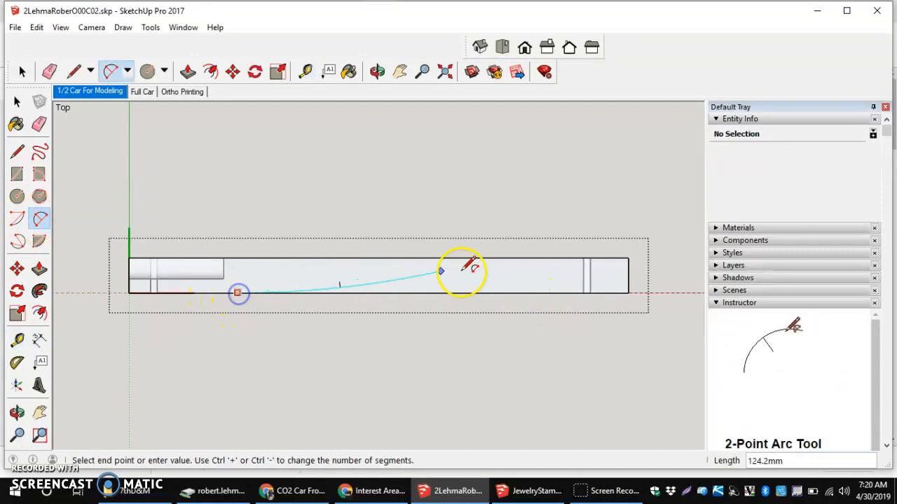
left_click(541, 292)
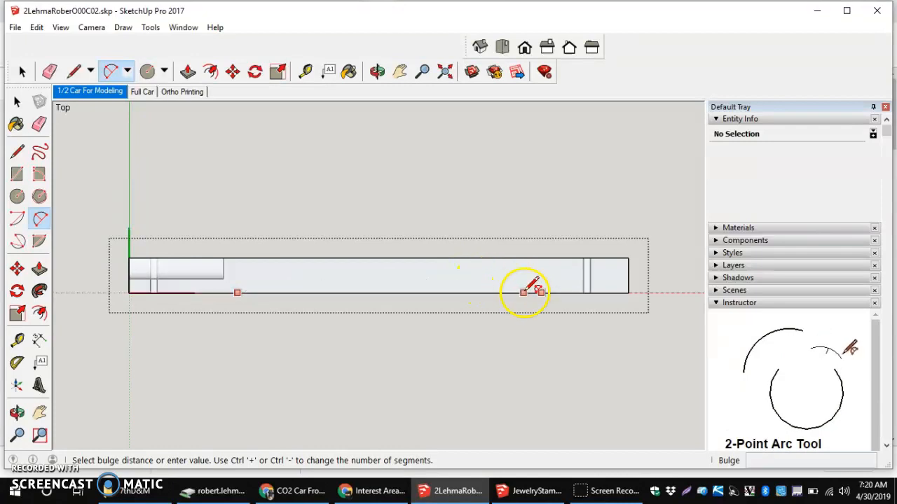
left_click(547, 284)
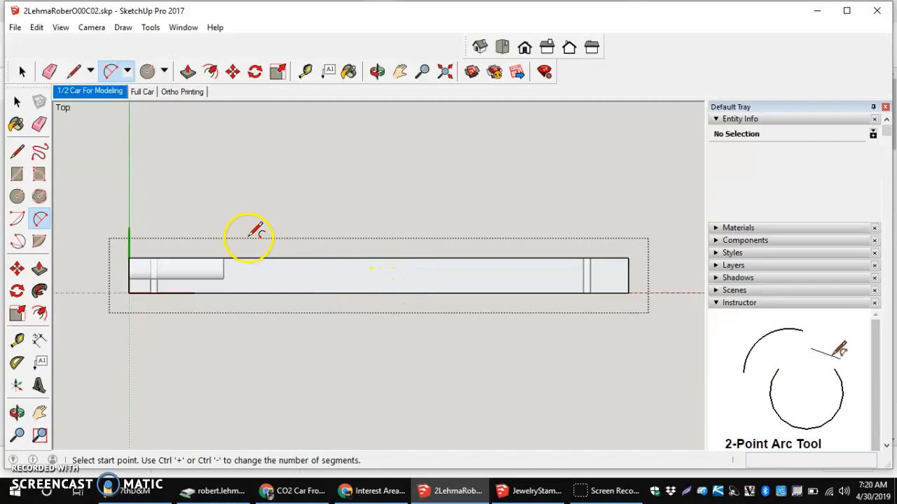
In the front view, draw a two-point arc from the rear edge over the CO2 cartridge hole, with a bulge of about 14.4 mm
left_click(525, 49)
right_click(527, 49)
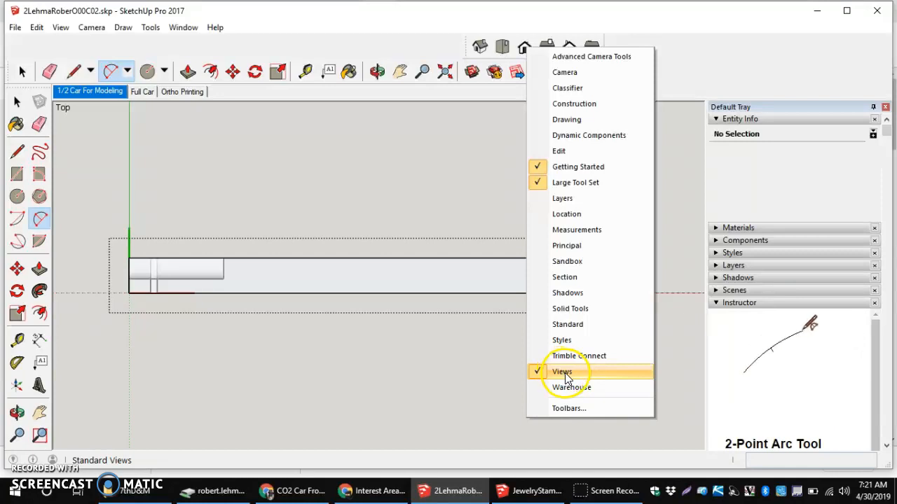
left_click(524, 46)
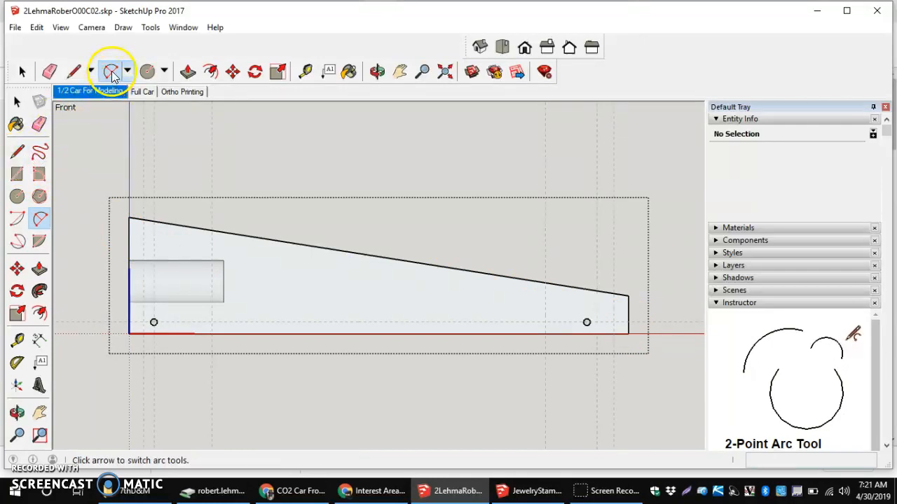
left_click(128, 249)
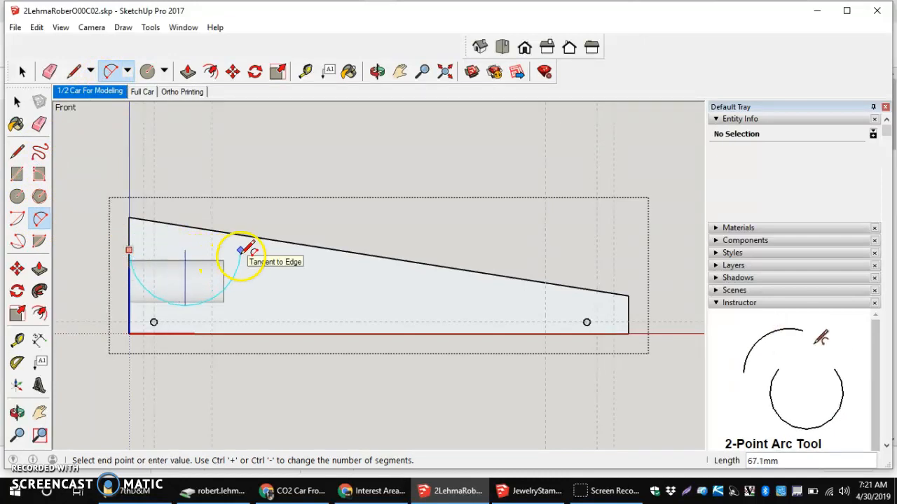
left_click(256, 278)
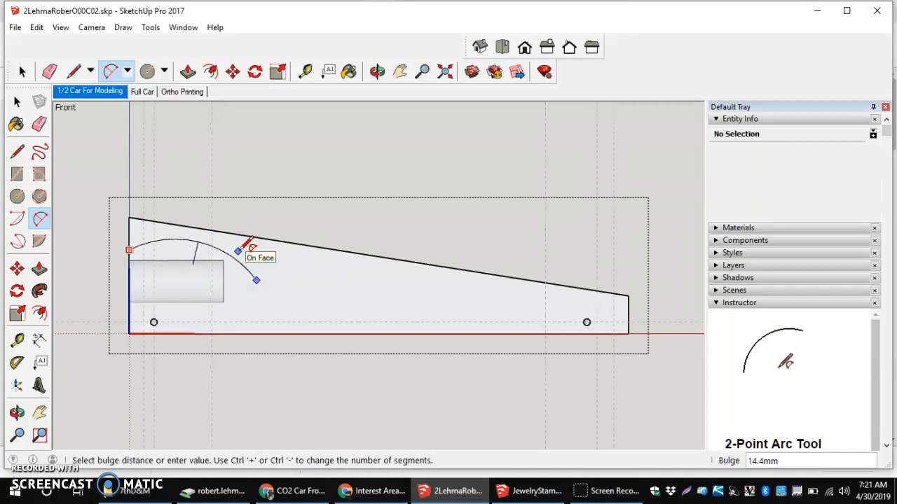
left_click(238, 250)
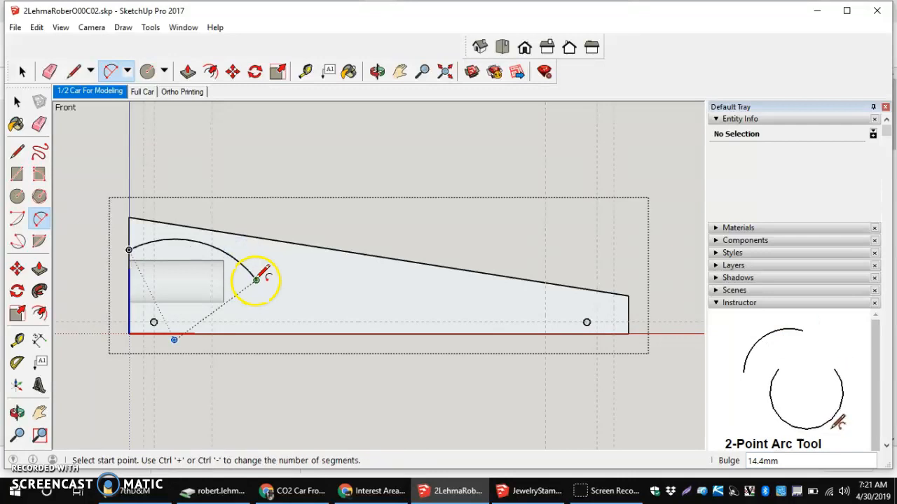
Continue the profile from the arc's end with a downward arc bulging about 4.9 mm and a horizontal line ending just before the front axle hole
left_click(256, 280)
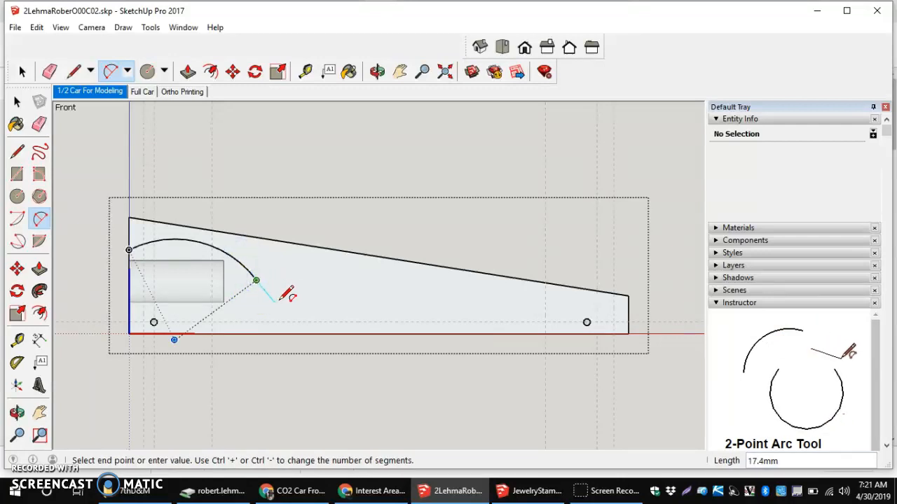
left_click(336, 305)
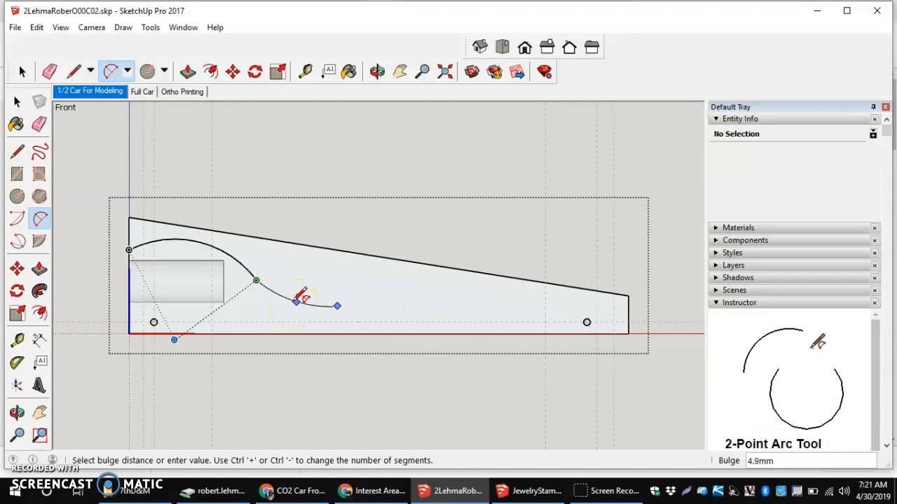
left_click(297, 300)
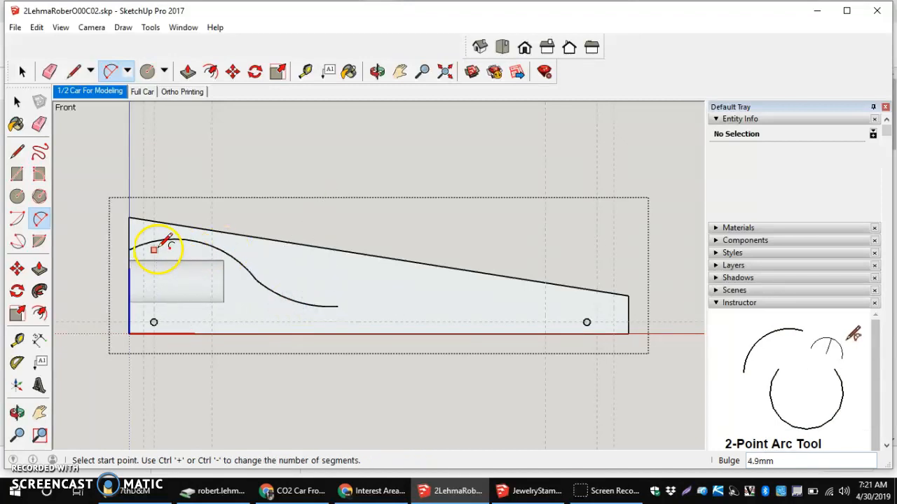
left_click(74, 71)
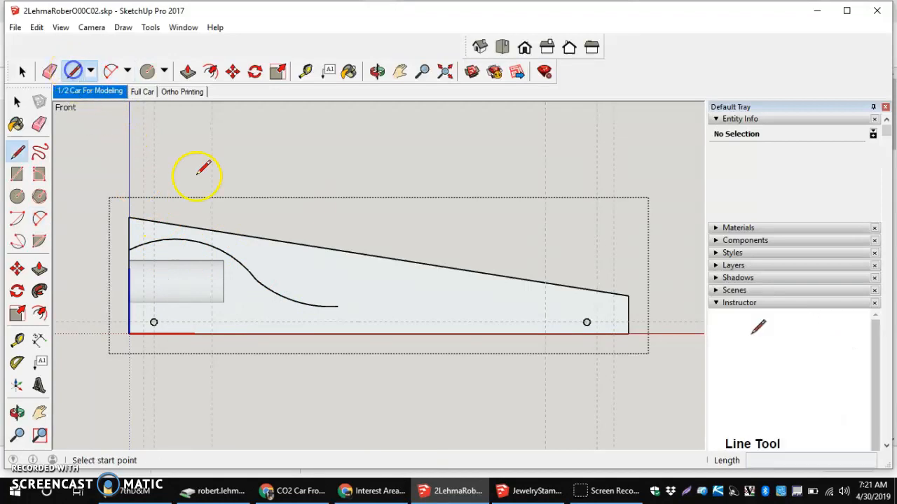
left_click(337, 305)
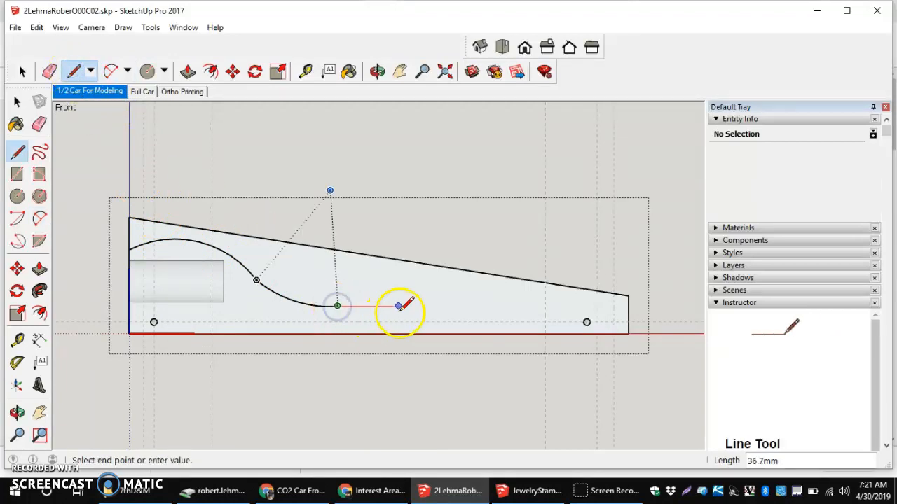
left_click(557, 305)
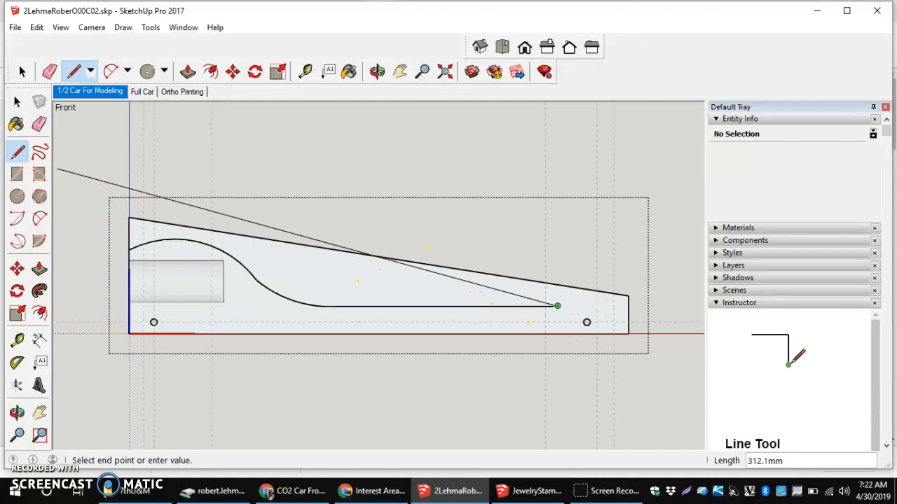
Draw an arc about 43.8 mm long over the front axle hole to the nose edge, with a bulge of about 8 mm
left_click(40, 218)
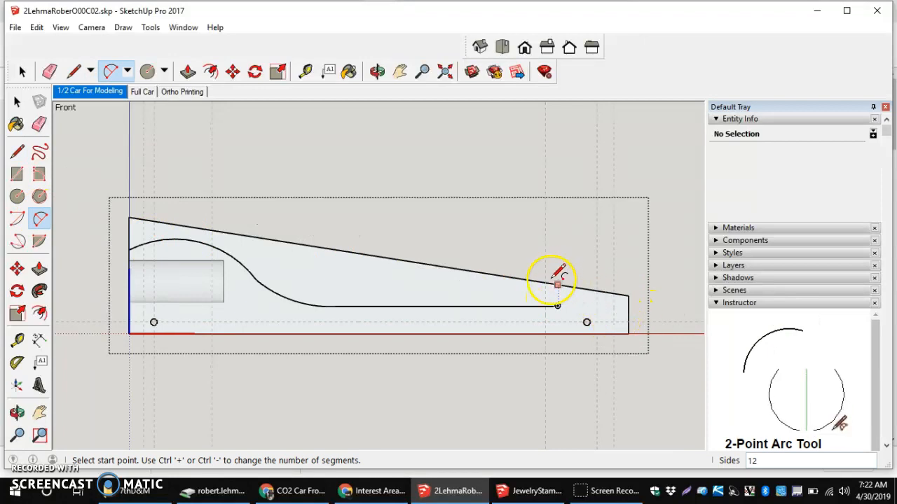
left_click(557, 306)
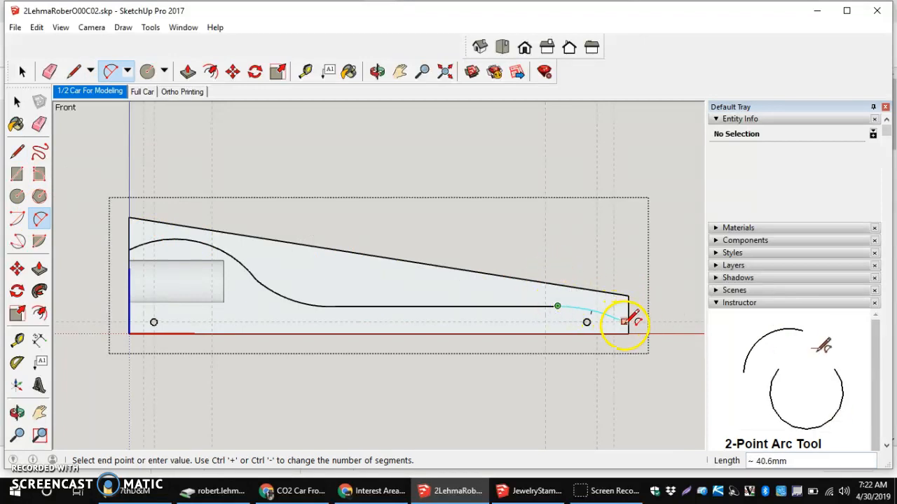
scroll(634, 321, "up", 5)
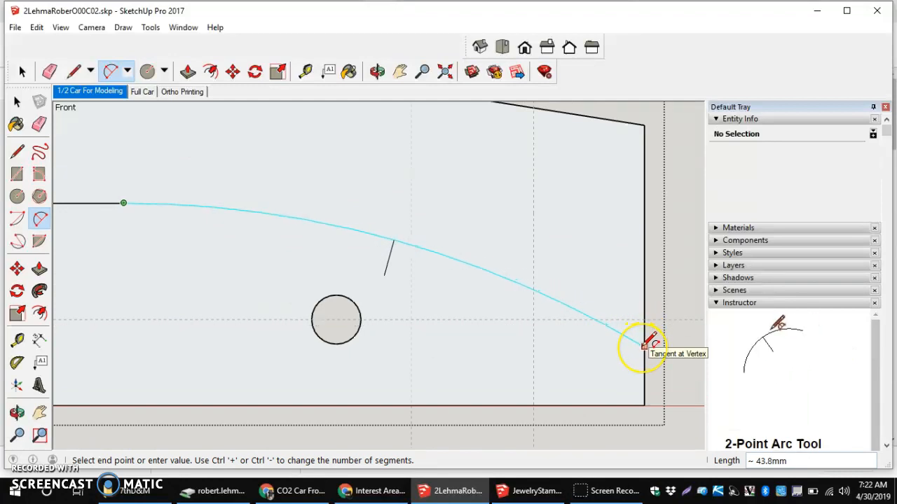
left_click(641, 347)
scroll(641, 347, "down", 3)
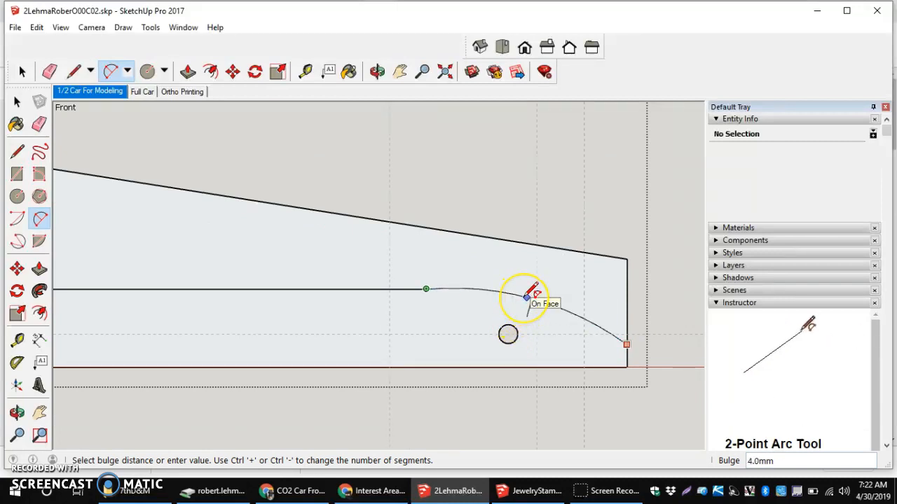
scroll(527, 298, "down", 2)
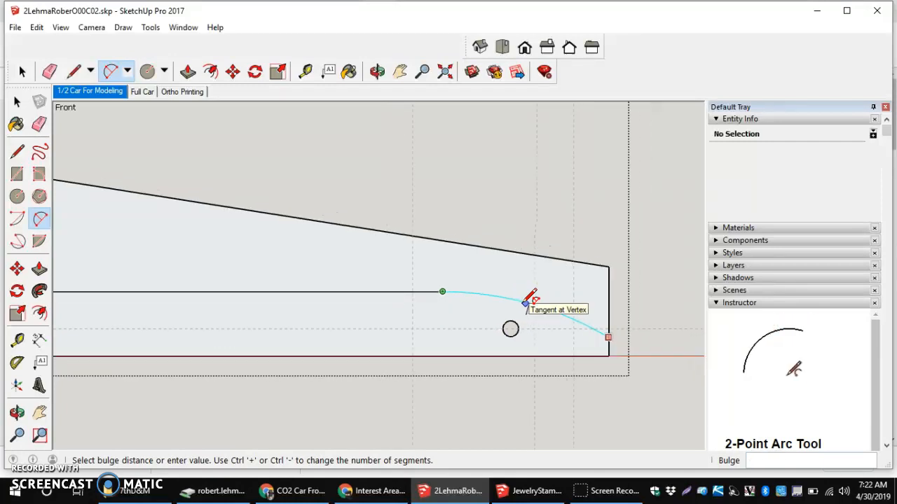
scroll(527, 300, "down", 1)
left_click(530, 287)
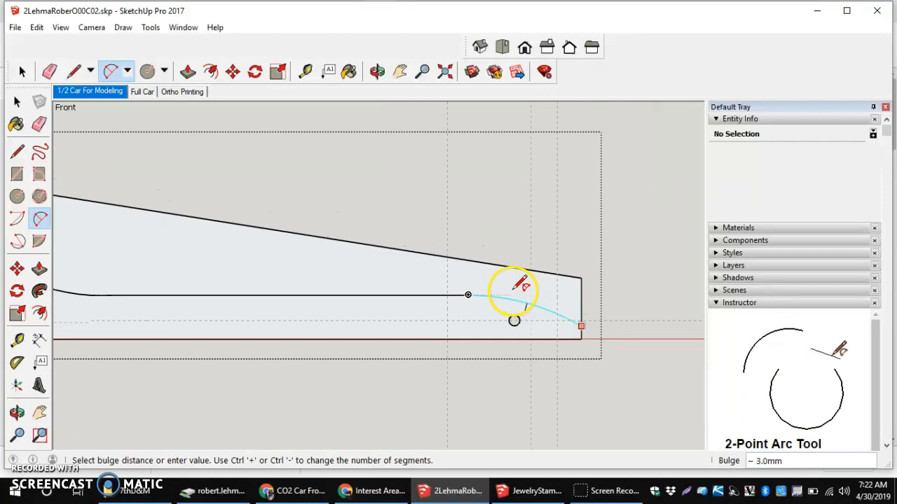
left_click(486, 271)
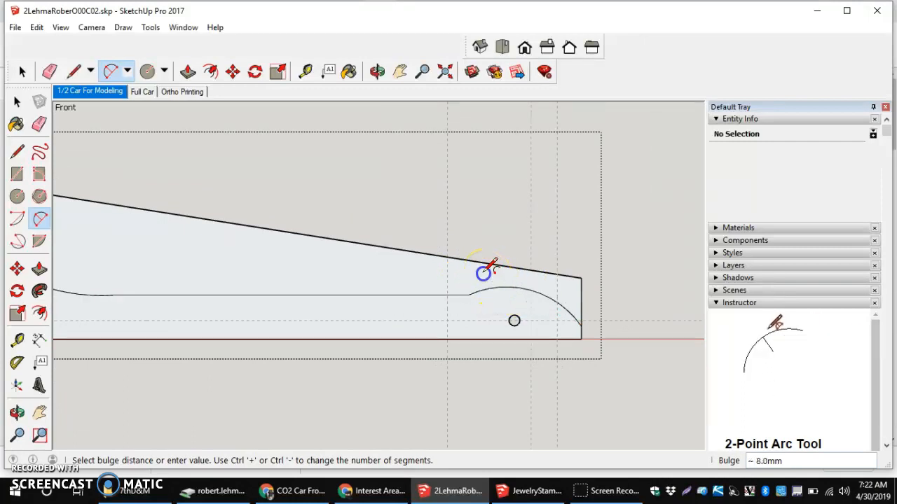
Push the side face above the curved profile 21 mm through the body to cut away the waste
scroll(472, 312, "down", 2)
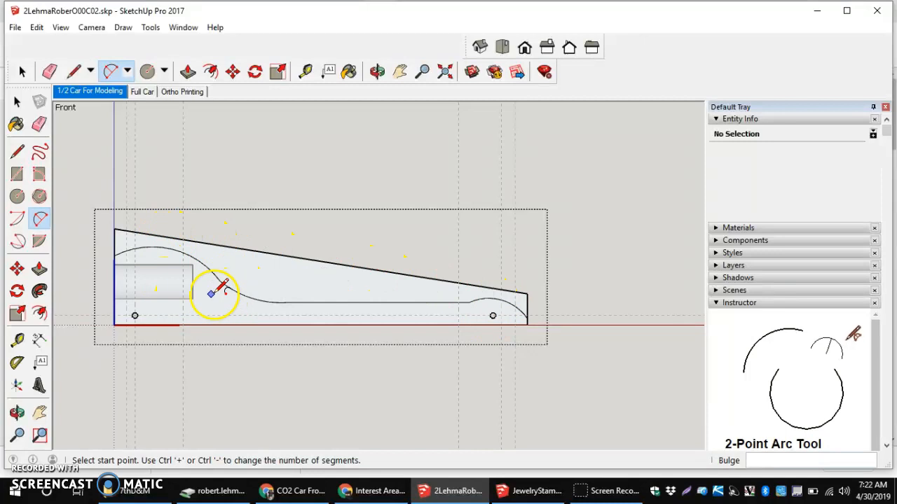
scroll(161, 312, "up", 2)
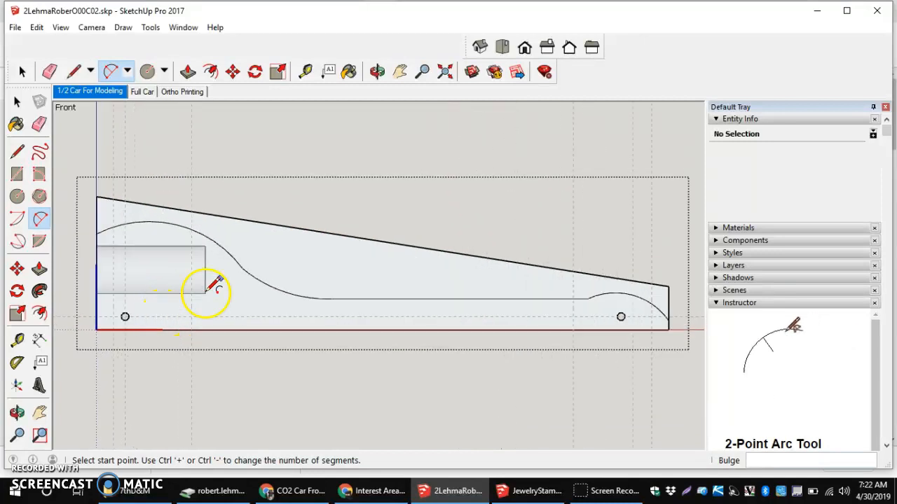
left_click(39, 268)
middle_click_drag(392, 355, 350, 377)
left_click(388, 287)
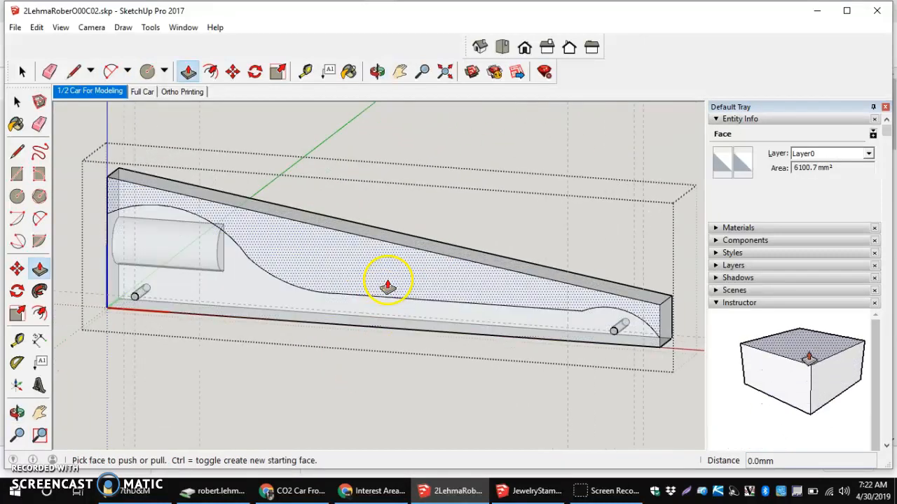
left_click(388, 282)
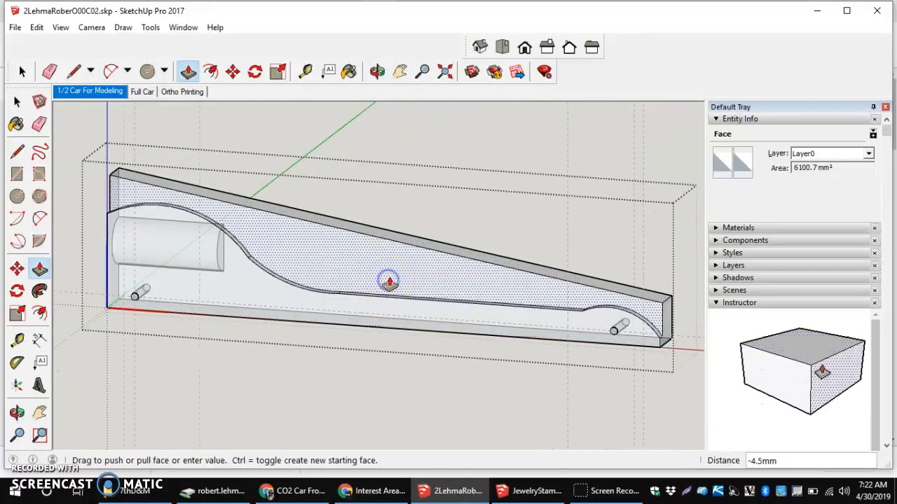
left_click(412, 244)
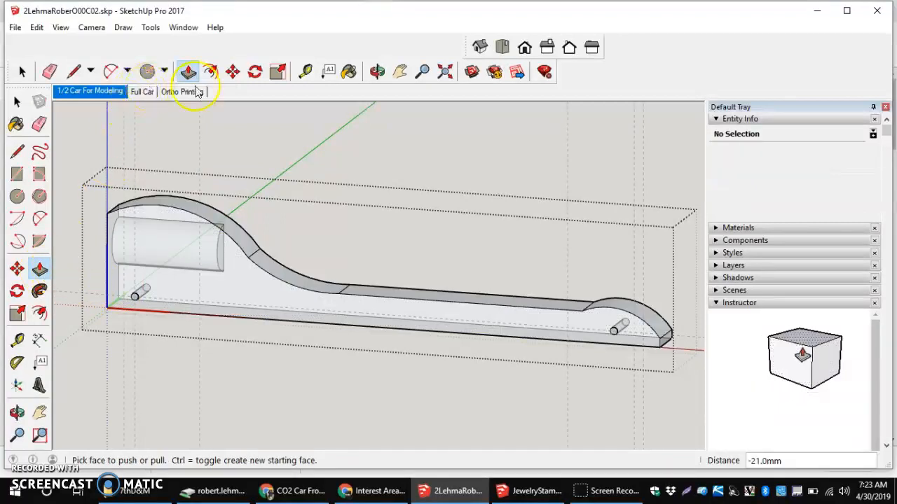
In the front view, place a horizontal guide line 3 mm below the lower edge of the CO2 cartridge hole
left_click(524, 47)
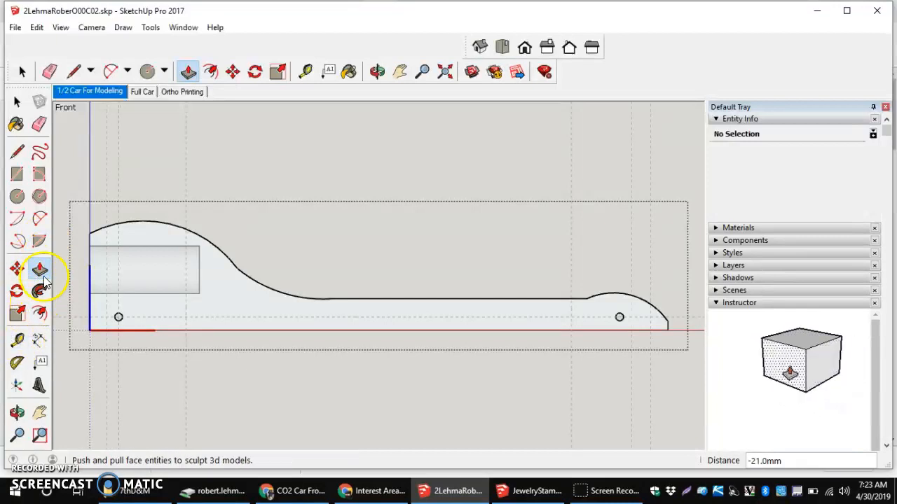
left_click(37, 221)
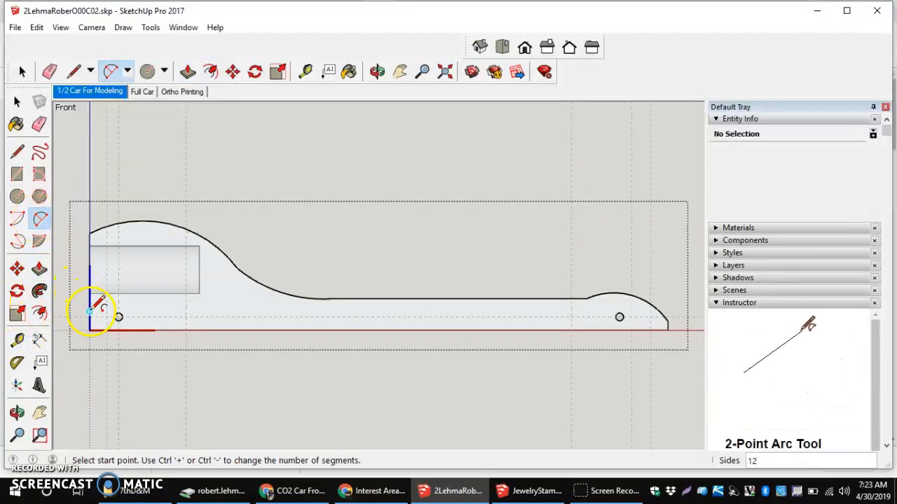
scroll(95, 306, "up", 5)
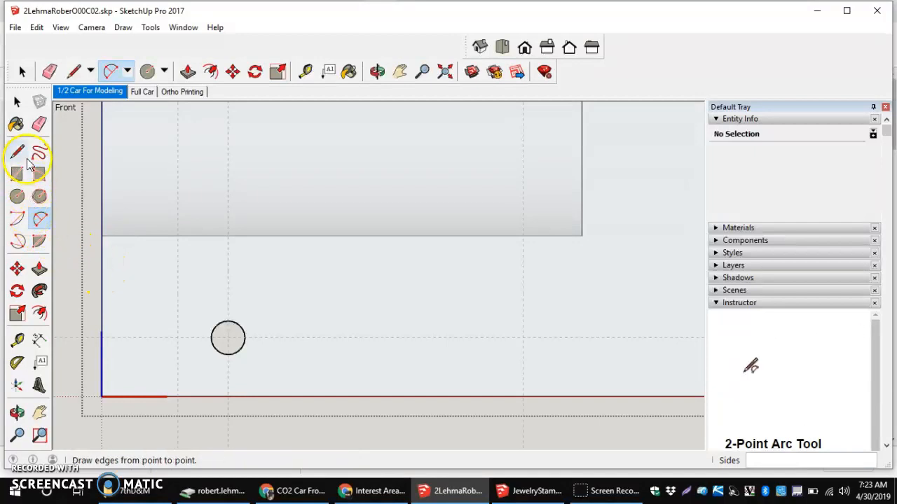
left_click(16, 340)
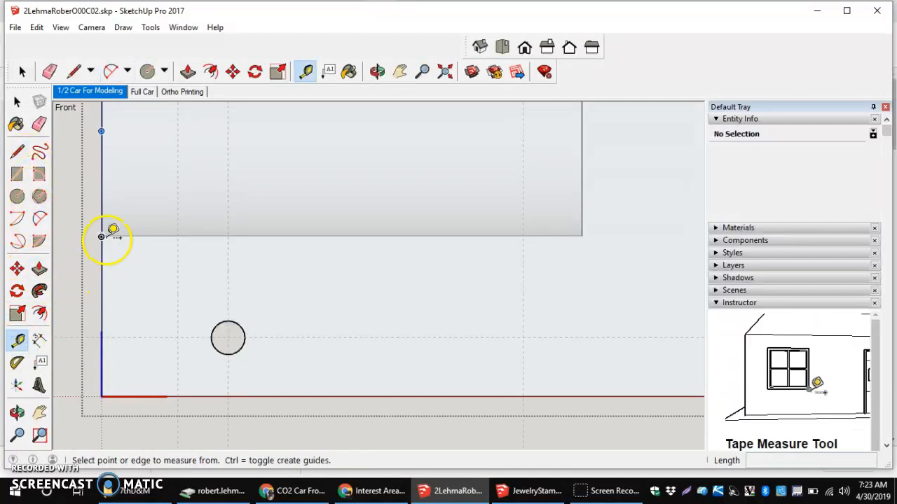
left_click(115, 237)
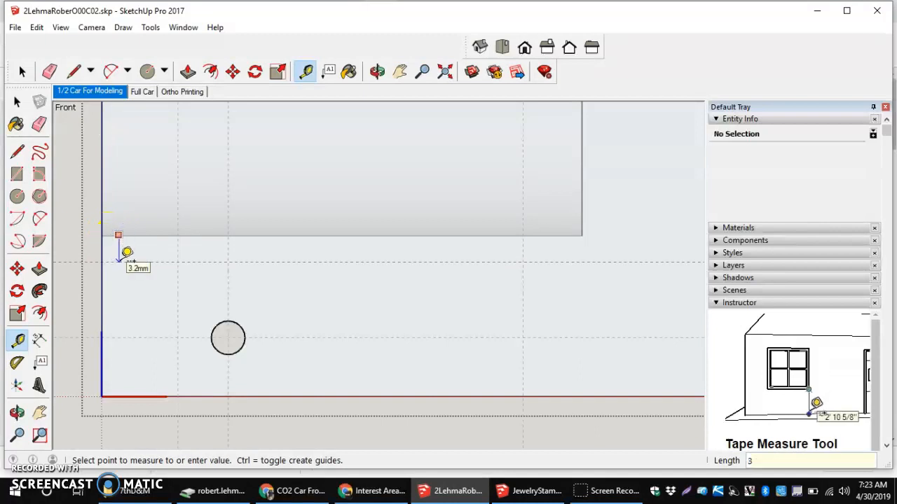
type("3")
key("Return")
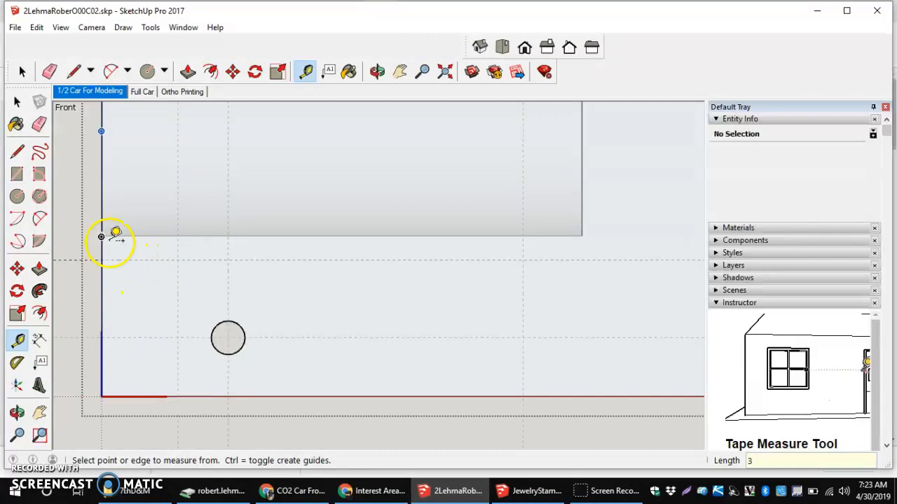
Place a horizontal guide line 3 mm above the upper edge of the CO2 cartridge hole
scroll(121, 256, "down", 3)
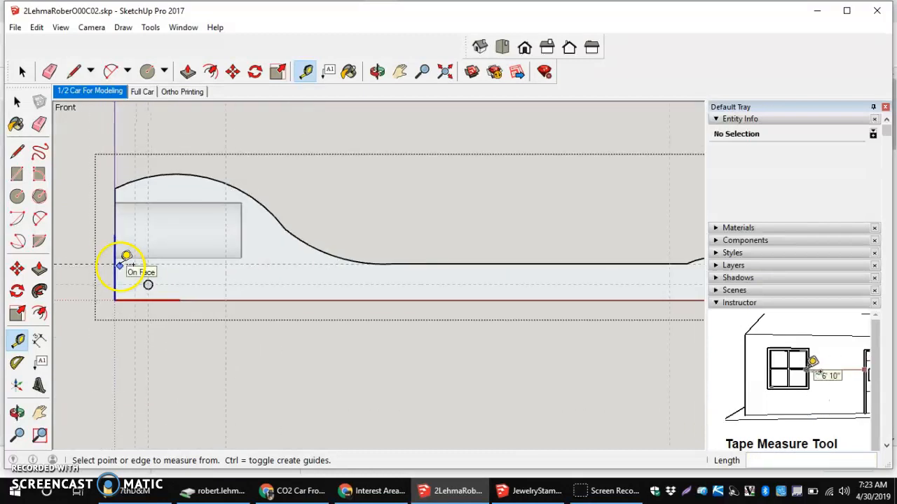
scroll(136, 198, "up", 3)
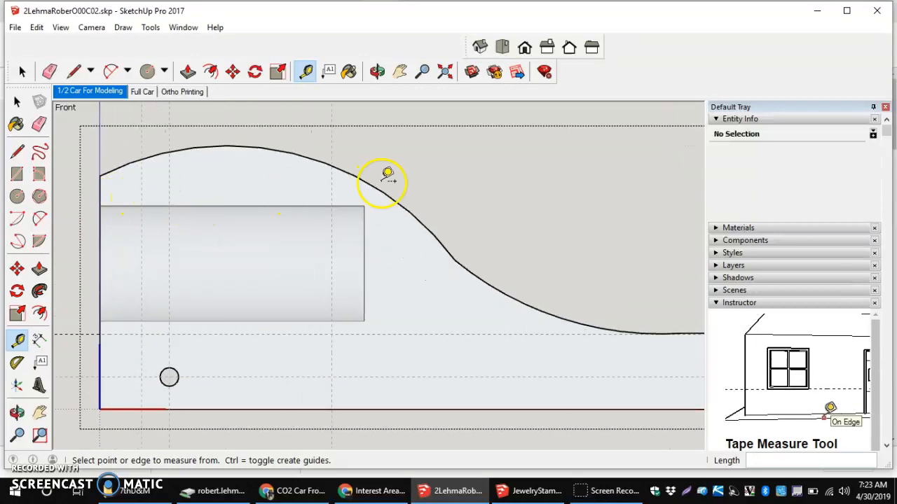
left_click(351, 203)
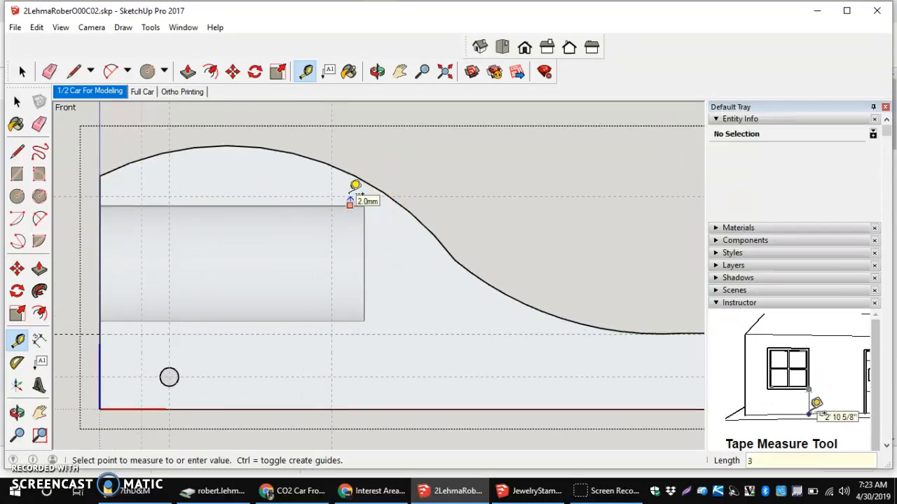
left_click(355, 186)
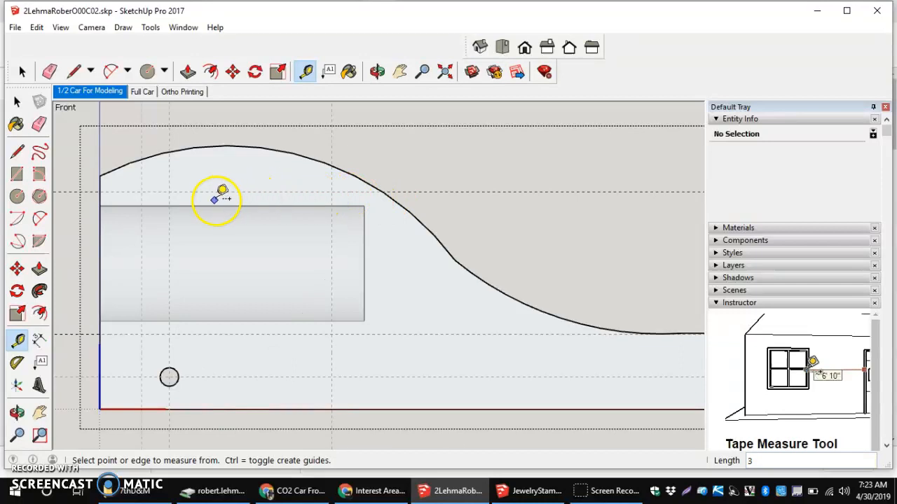
scroll(327, 245, "down", 3)
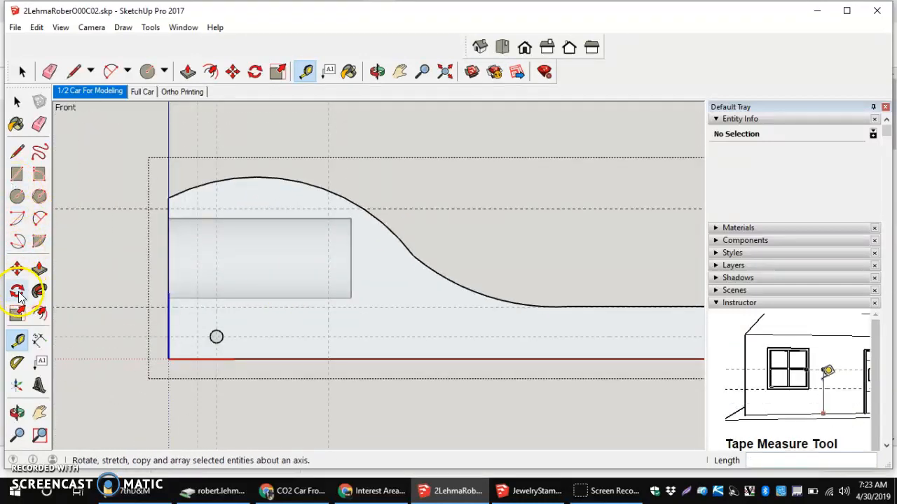
Draw a two-point arc from the lower guide at the rear edge to the bottom edge, about 20.3 mm long with a bulge of about 2.4 mm
left_click(38, 219)
scroll(137, 353, "up", 3)
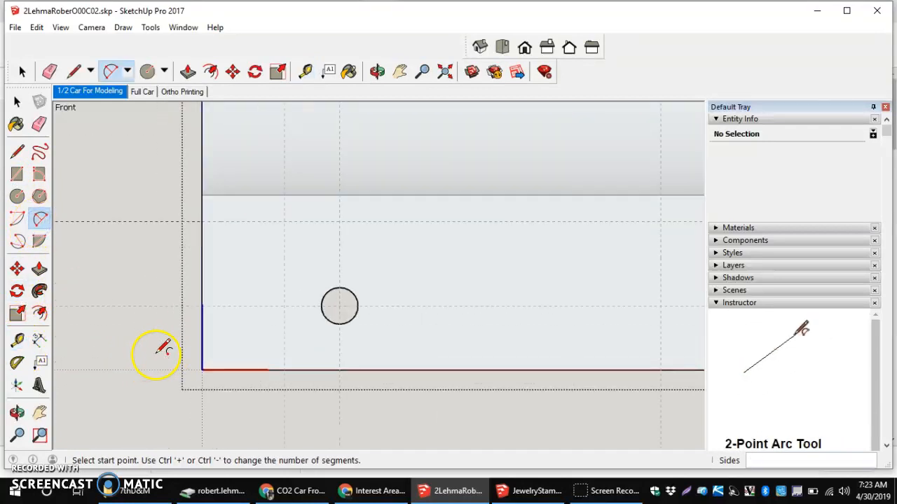
left_click(202, 222)
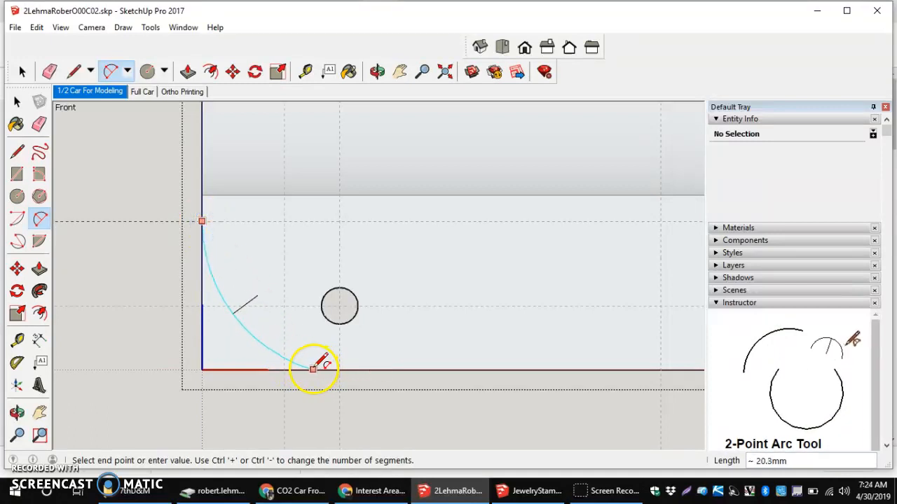
left_click(313, 369)
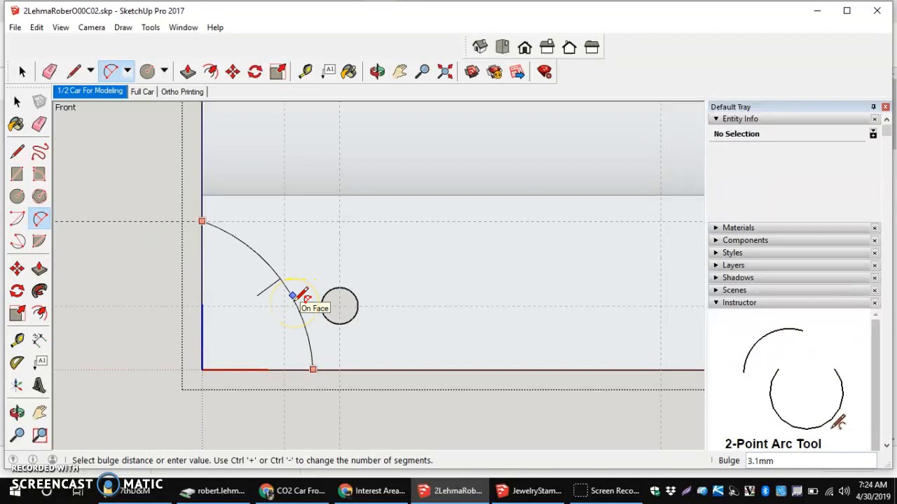
left_click(293, 305)
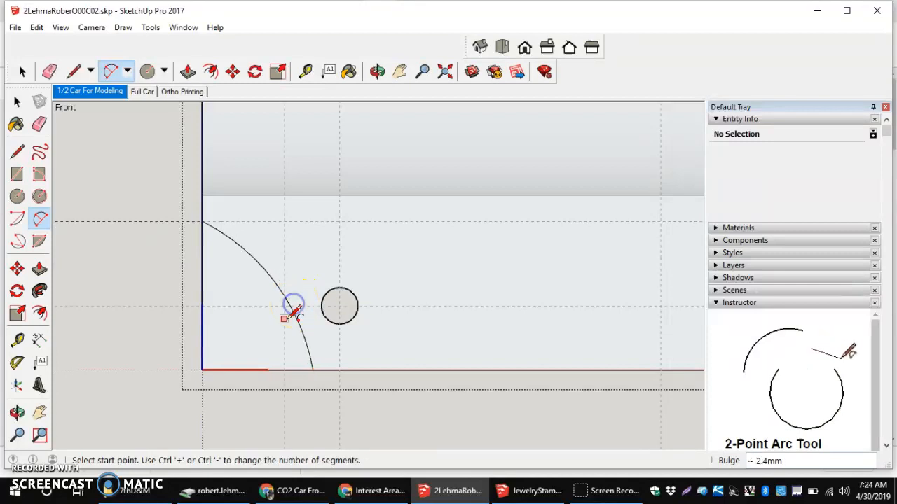
Push the lower rear corner face behind the arc 21 mm through the body to cut it away
scroll(214, 294, "down", 8)
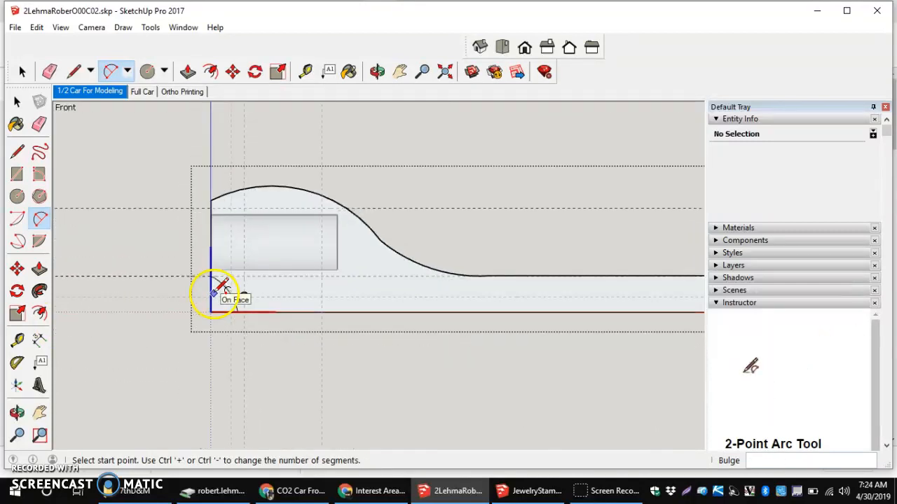
scroll(578, 356, "down", 3)
scroll(582, 355, "up", 6)
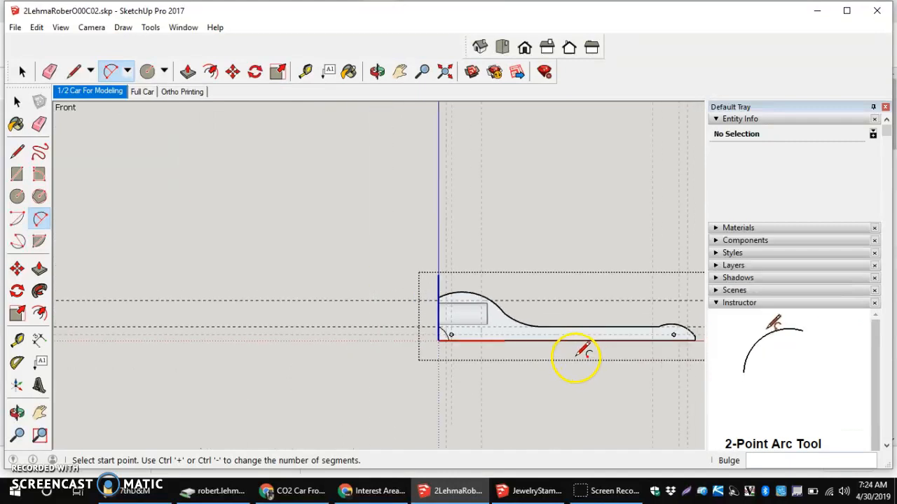
scroll(84, 265, "down", 2)
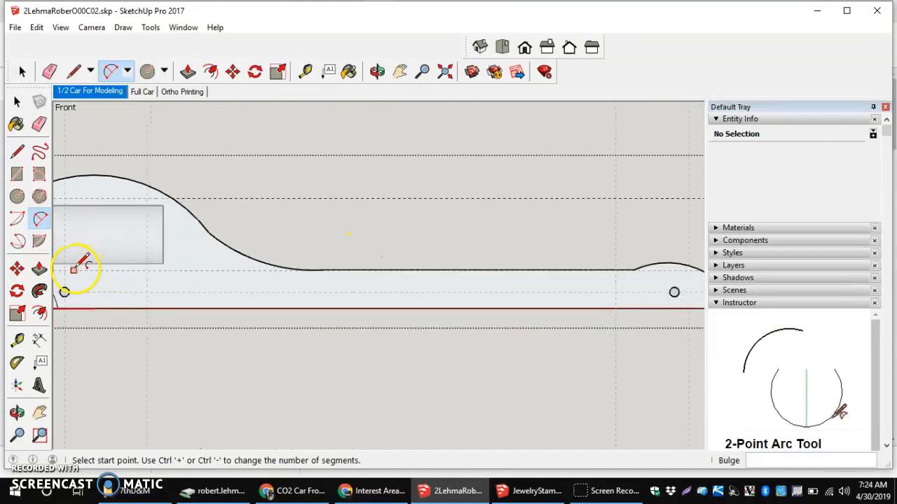
left_click(38, 270)
scroll(128, 289, "down", 7)
scroll(104, 290, "up", 7)
scroll(162, 266, "down", 2)
mouse_move(175, 276)
middle_mouse_down()
mouse_move(172, 283)
mouse_move(217, 315)
mouse_move(129, 300)
middle_mouse_up()
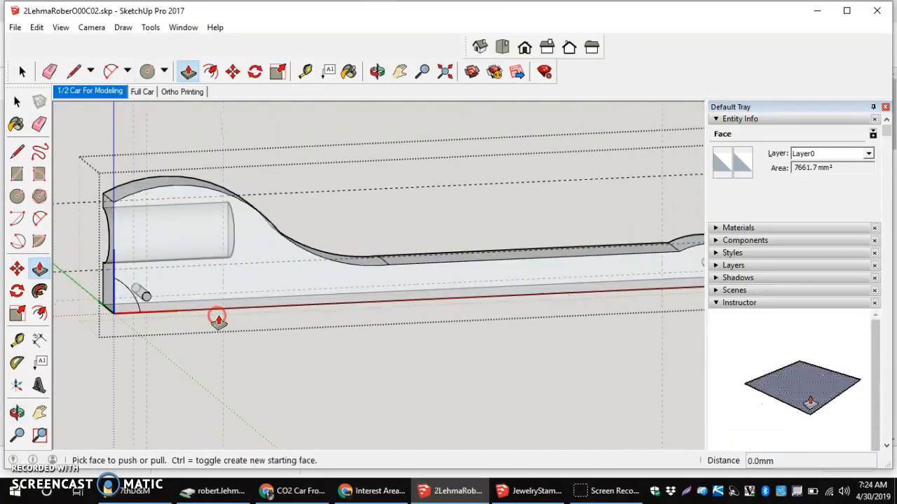
left_click(125, 299)
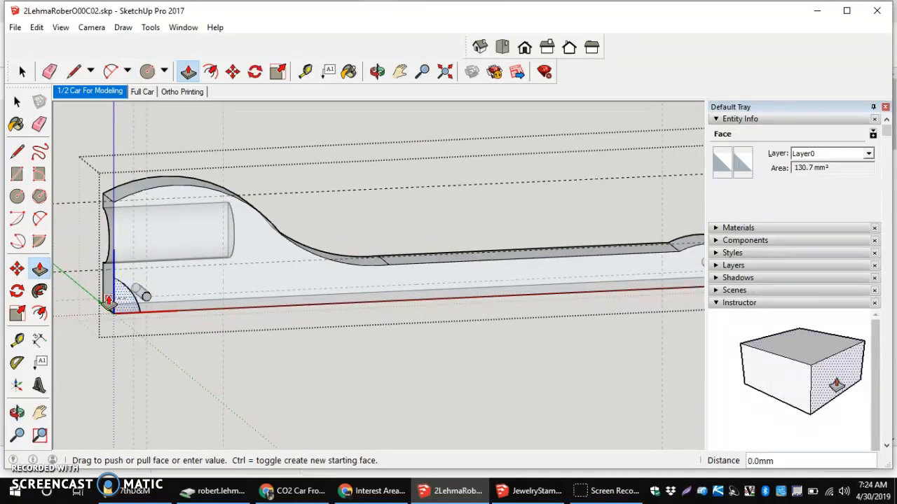
left_click(105, 298)
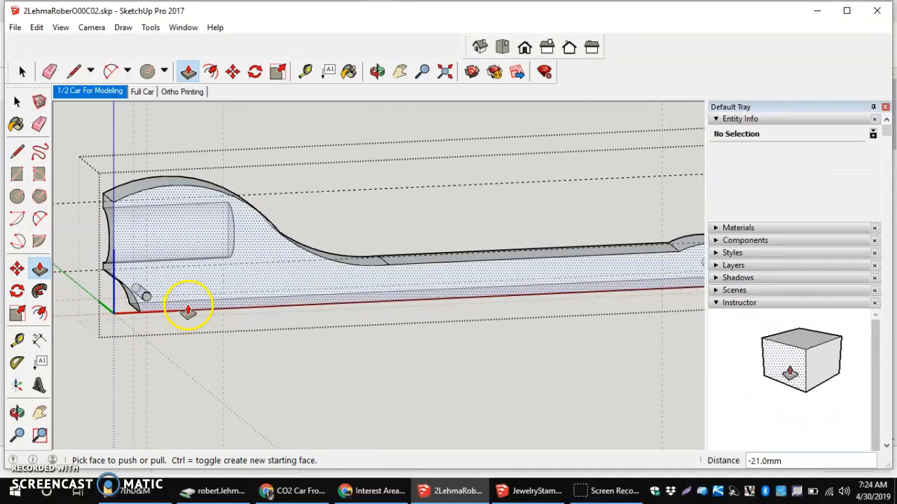
Return to the front view and frame the nose end around the front axle hole
scroll(188, 310, "down", 3)
scroll(214, 290, "up", 3)
scroll(190, 290, "down", 2)
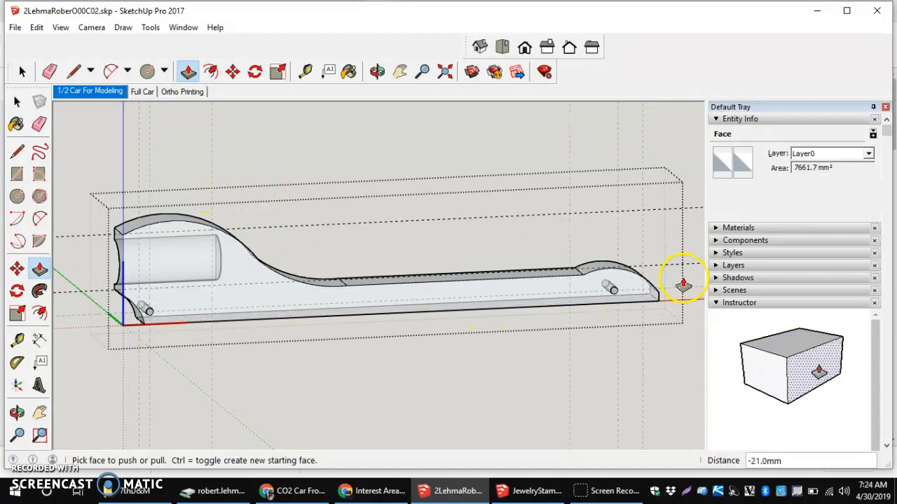
scroll(607, 300, "down", 2)
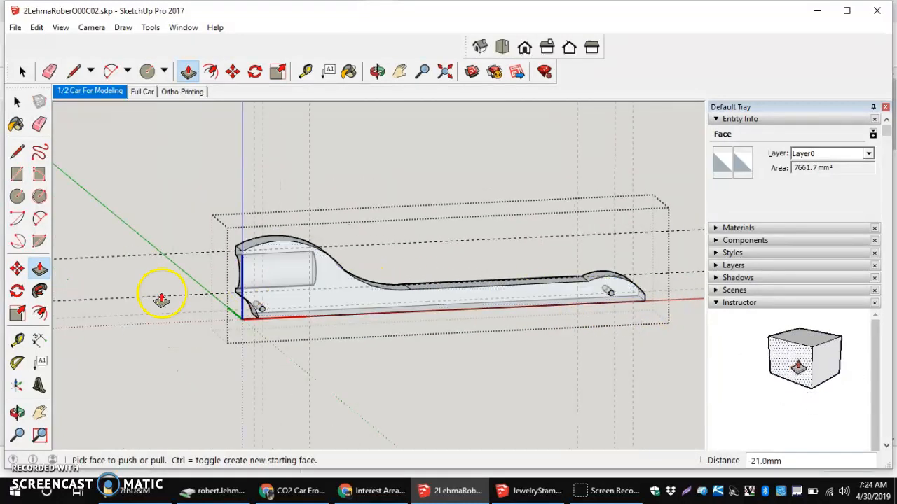
left_click(527, 51)
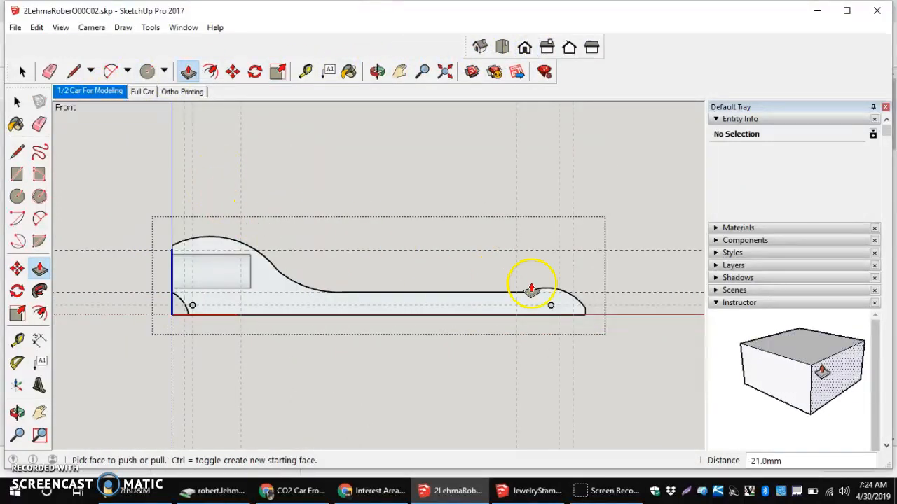
scroll(531, 289, "up", 3)
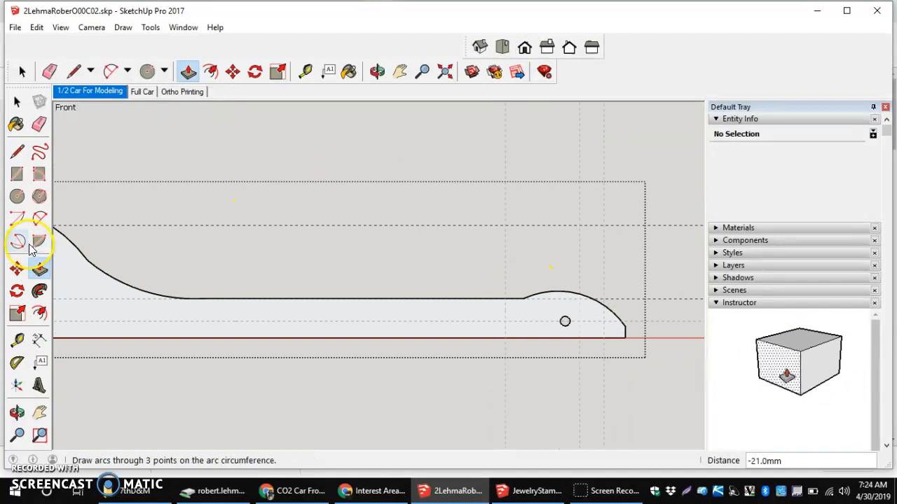
left_click(17, 151)
scroll(576, 335, "up", 3)
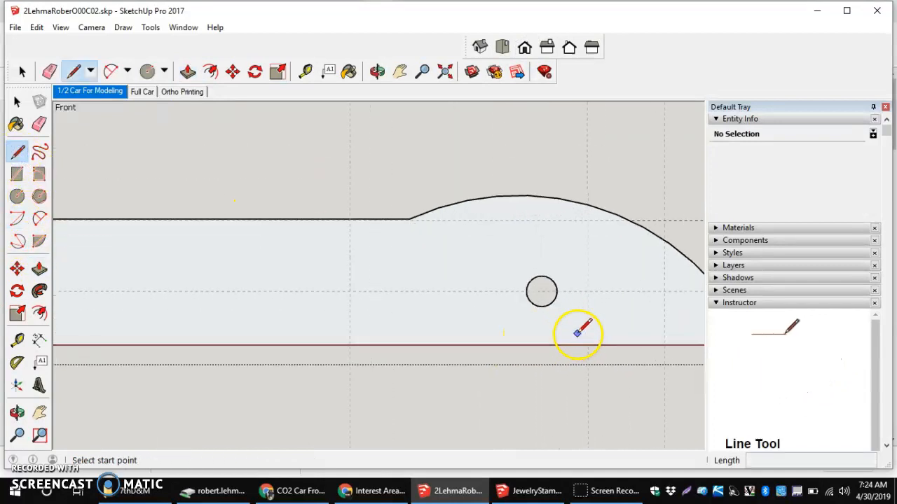
scroll(602, 338, "down", 2)
left_click(692, 319)
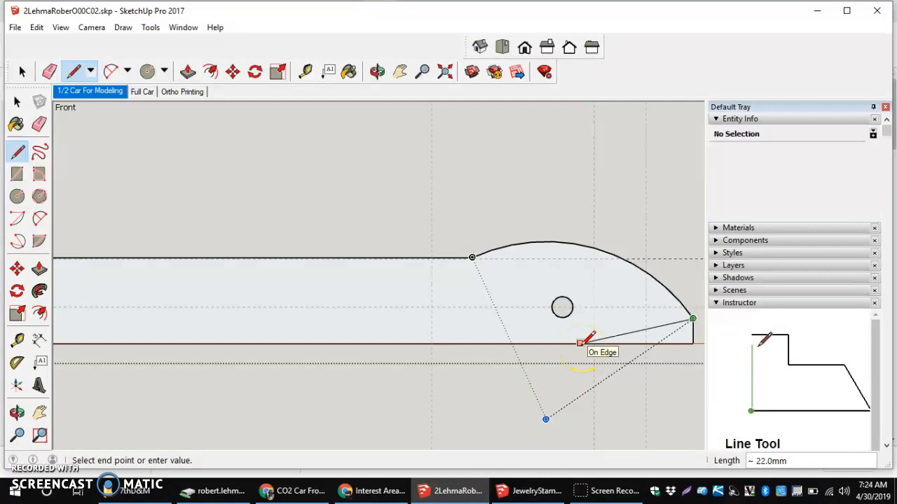
key("Escape")
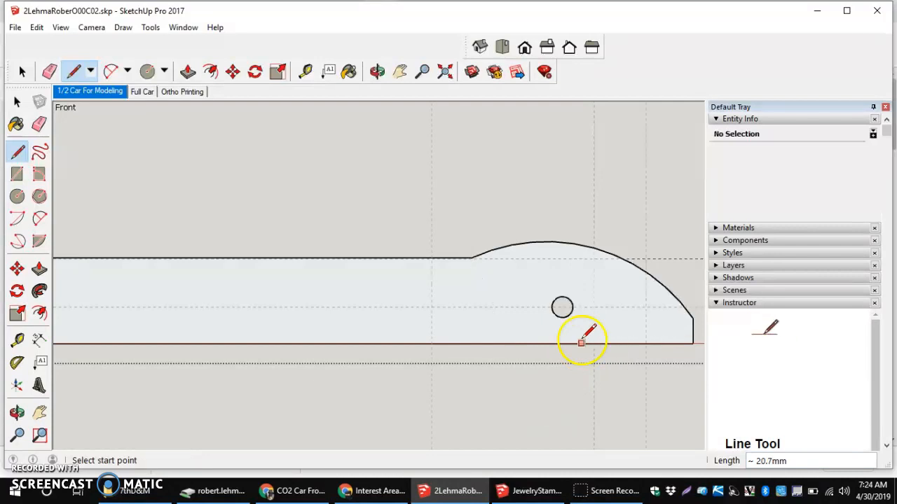
Draw an arc from the nose edge's upper end to the bottom edge, tangent to that edge, with a bulge of about 1.2 mm
left_click(40, 219)
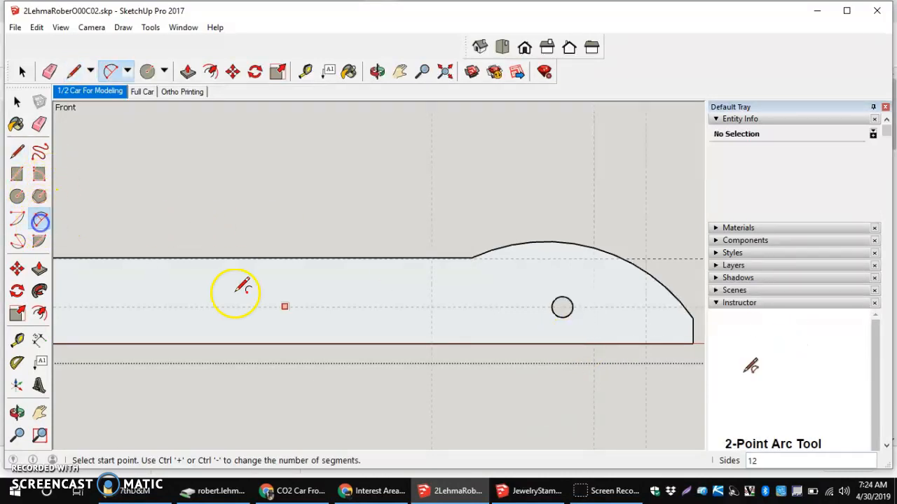
left_click(692, 319)
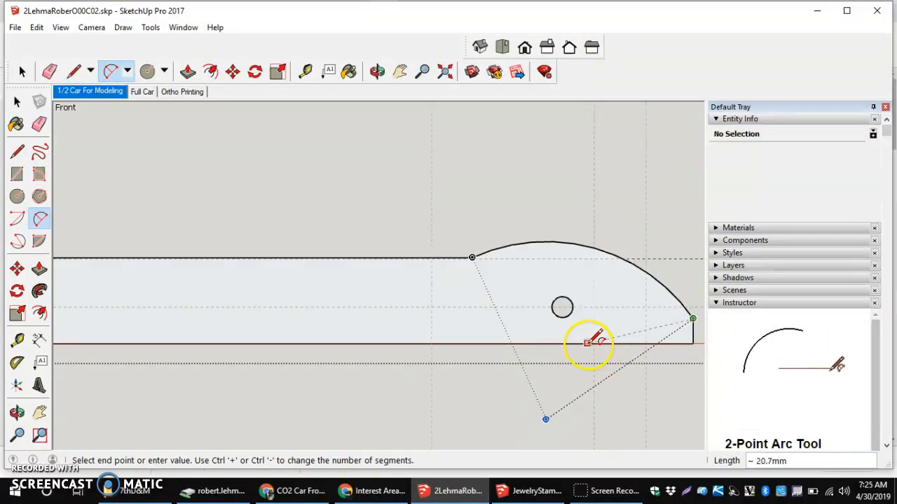
left_click(579, 343)
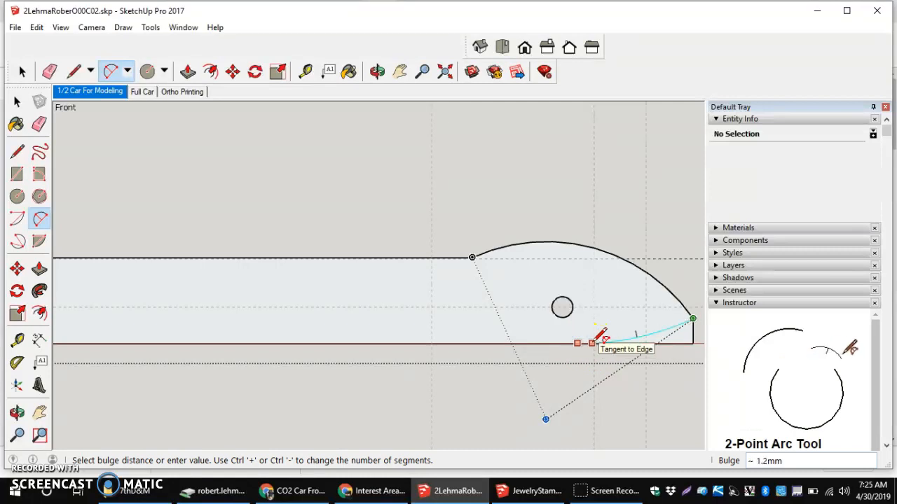
left_click(601, 339)
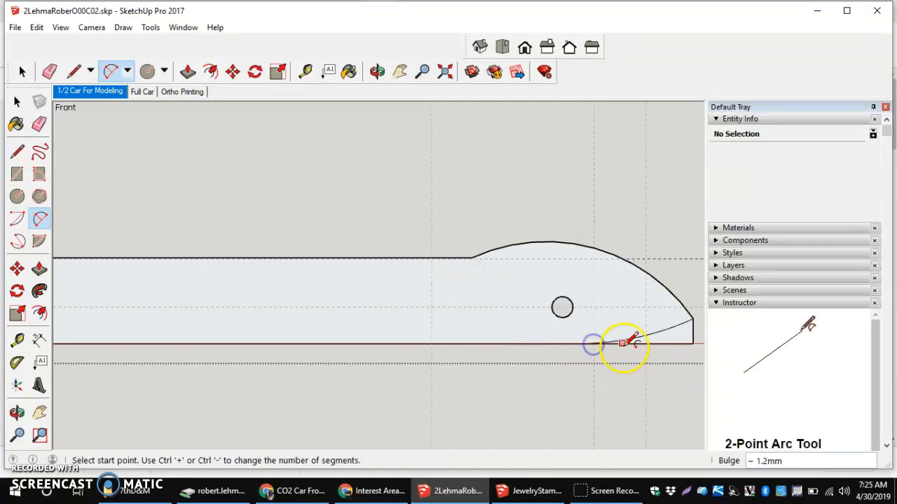
Push the sliver below the nose arc 21 mm through the body to cut it away
left_click(39, 268)
scroll(147, 270, "down", 5)
scroll(245, 260, "up", 3)
middle_click_drag(290, 266, 269, 348)
left_click_drag(296, 367, 332, 346)
scroll(332, 346, "down", 6)
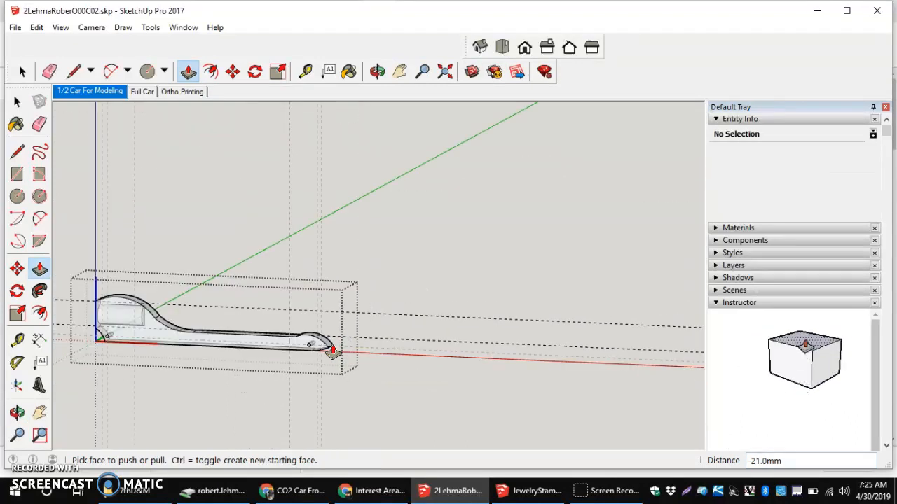
Inspect the shaped half body and show the Full Car scene to review both halves together
middle_click_drag(274, 315, 328, 278)
scroll(263, 349, "up", 5)
scroll(263, 349, "down", 5)
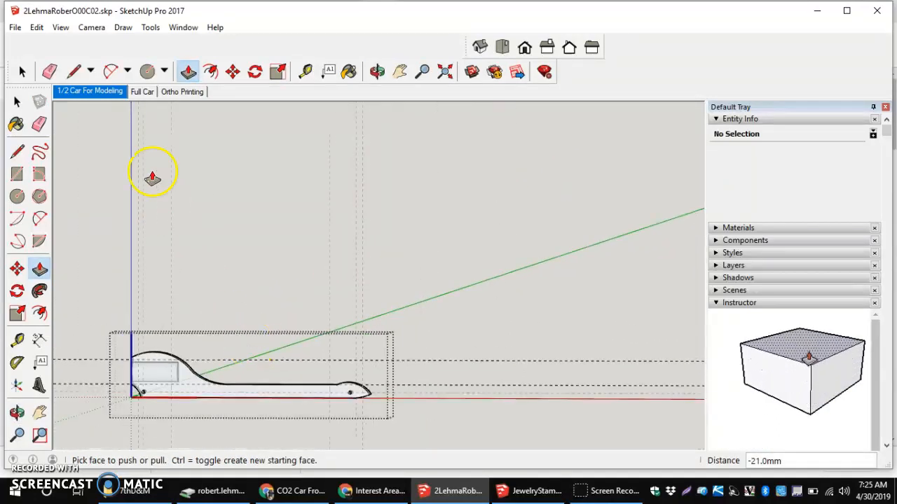
left_click(147, 92)
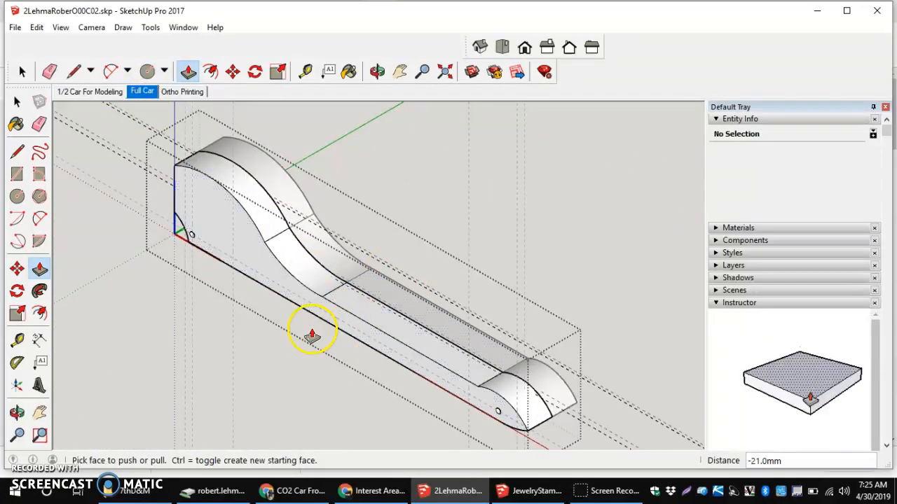
left_click(238, 262)
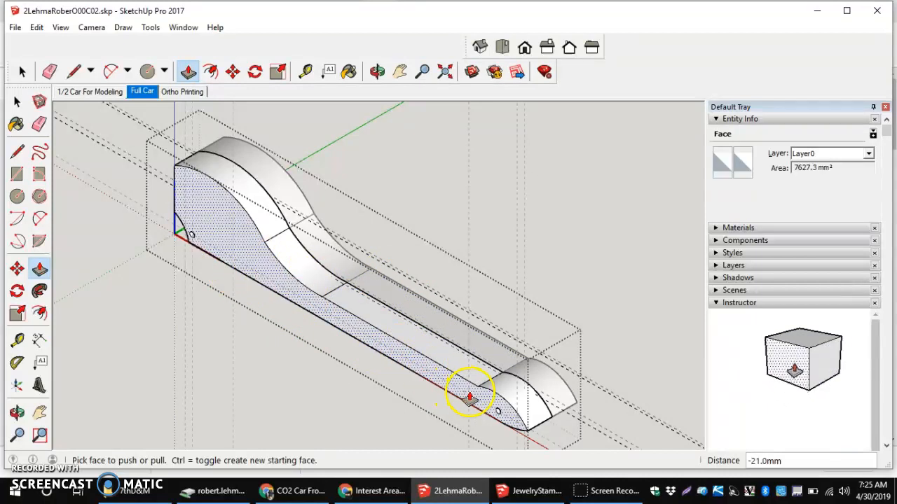